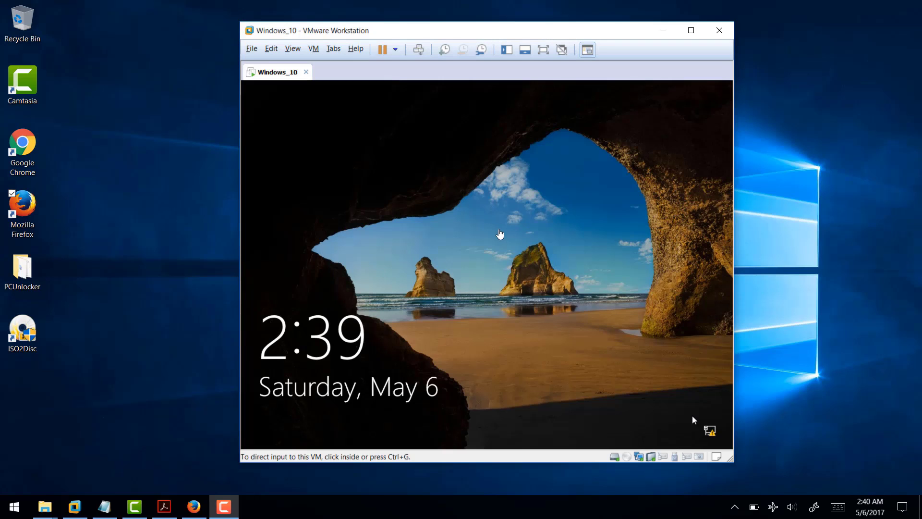
Dismiss the Windows 10 virtual machine's lock screen to bring up the Administrator sign-in prompt
{"action": "left_click", "coordinate": [443, 283]}
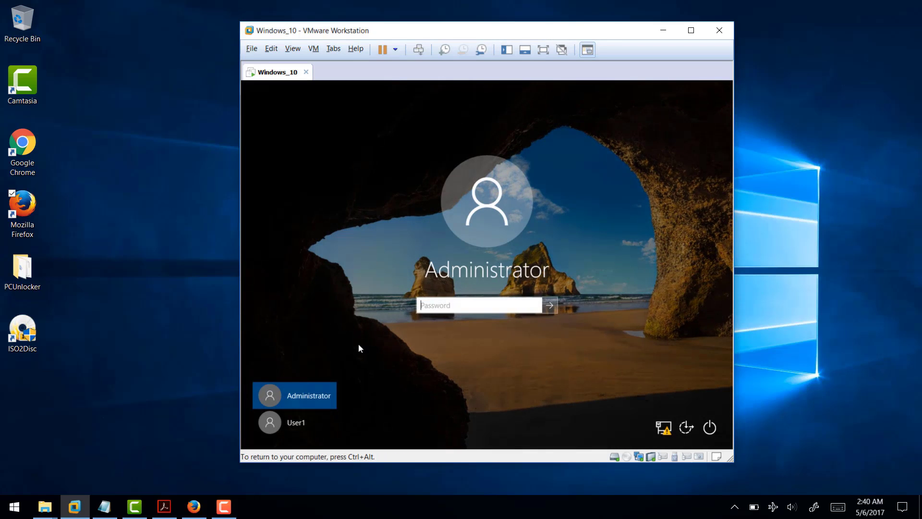
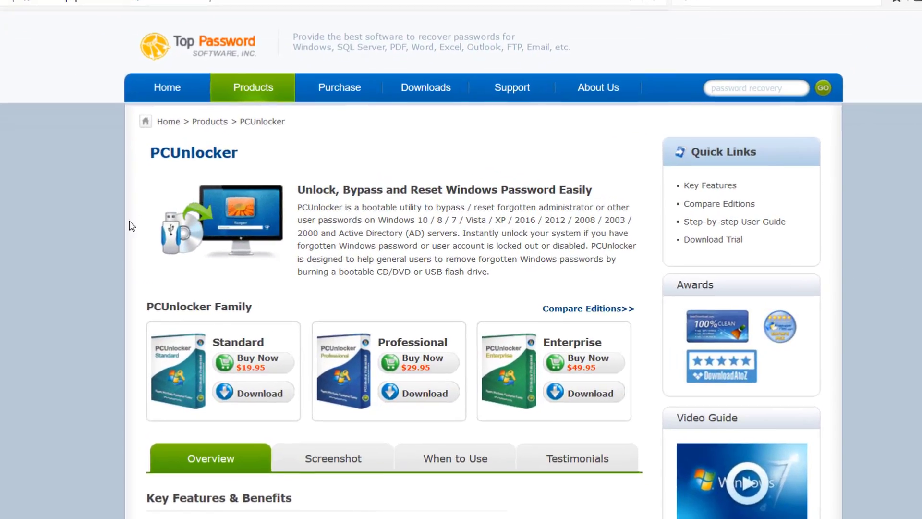
Examine the PCUnlocker description for the supported Windows versions and Active Directory servers, highlighting each passage
{"action": "left_click_drag", "start_coordinate": [377, 219], "coordinate": [629, 219]}
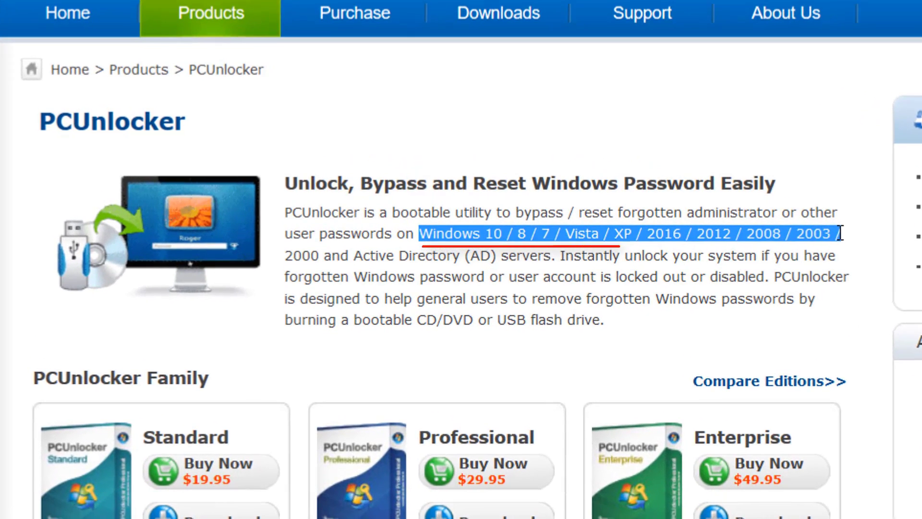
{"action": "left_click_drag", "start_coordinate": [356, 256], "coordinate": [571, 253]}
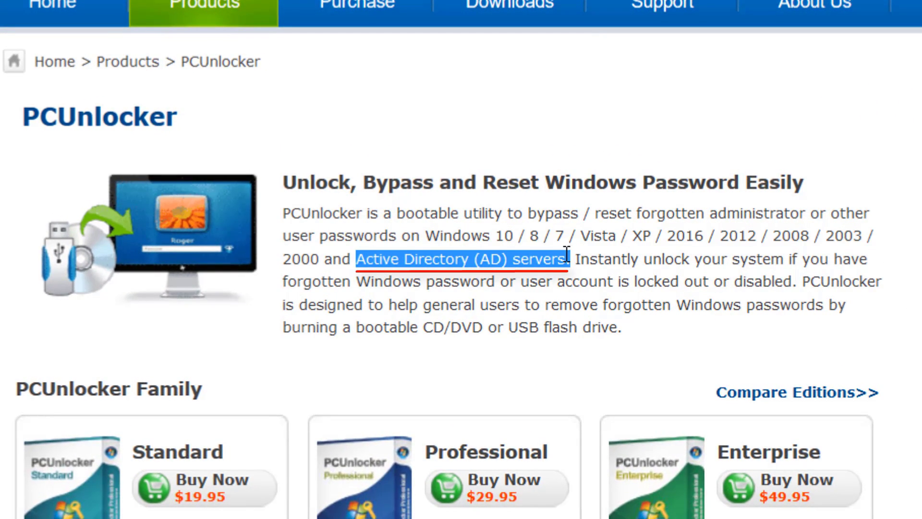
{"action": "left_click", "coordinate": [679, 344]}
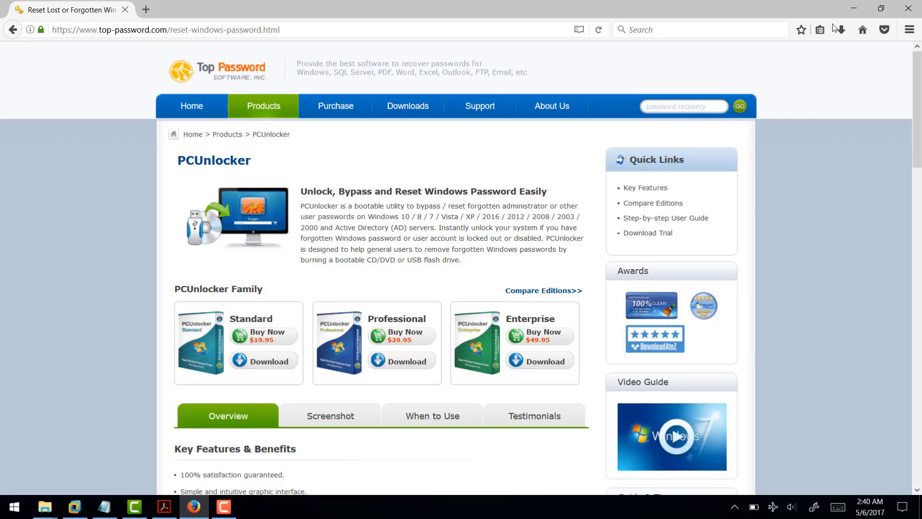
Minimize the browser to return to the Windows_10 virtual machine and slightly reposition the VMware Workstation window on the desktop
{"action": "left_click", "coordinate": [853, 10]}
{"action": "left_click_drag", "start_coordinate": [656, 30], "coordinate": [663, 31]}
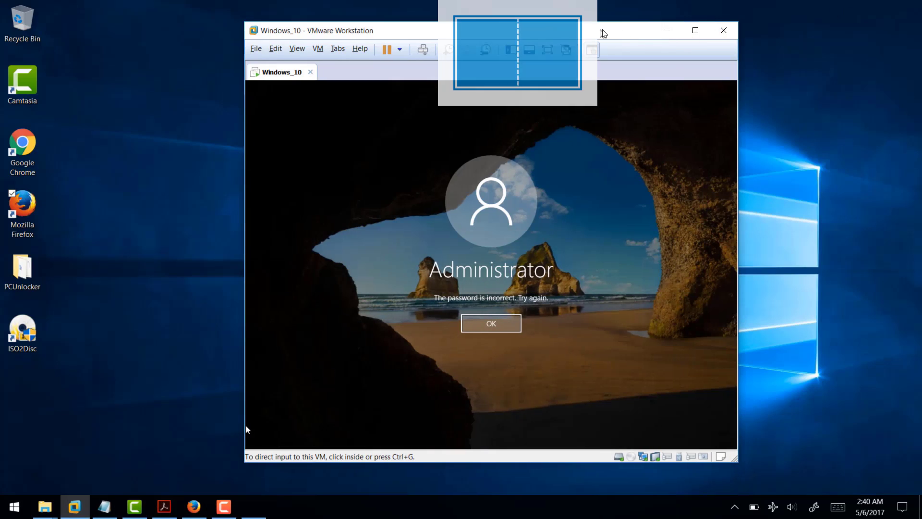
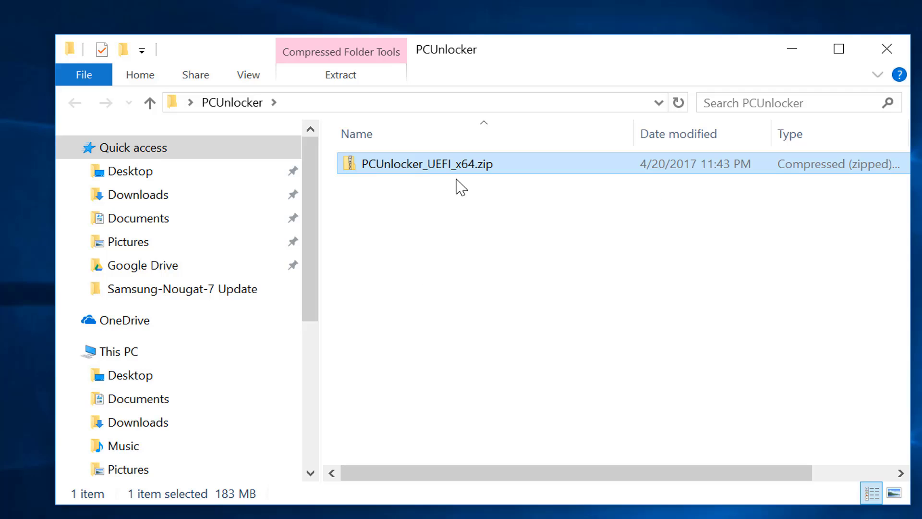
Extract PCUnlocker_UEFI_x64.zip to the PCUnlocker_UEFI_x64 folder inside the desktop's PCUnlocker folder, with the extracted files shown when complete
{"action": "right_click", "coordinate": [448, 174]}
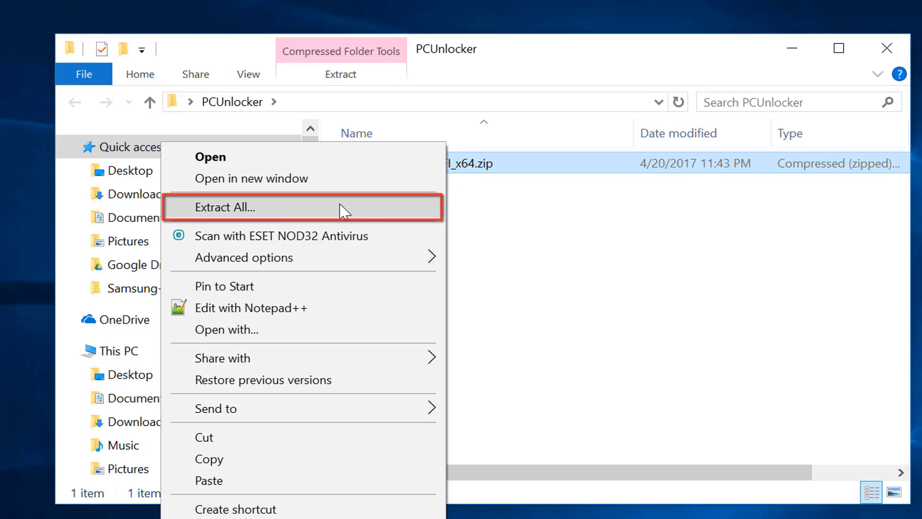
{"action": "left_click", "coordinate": [273, 211]}
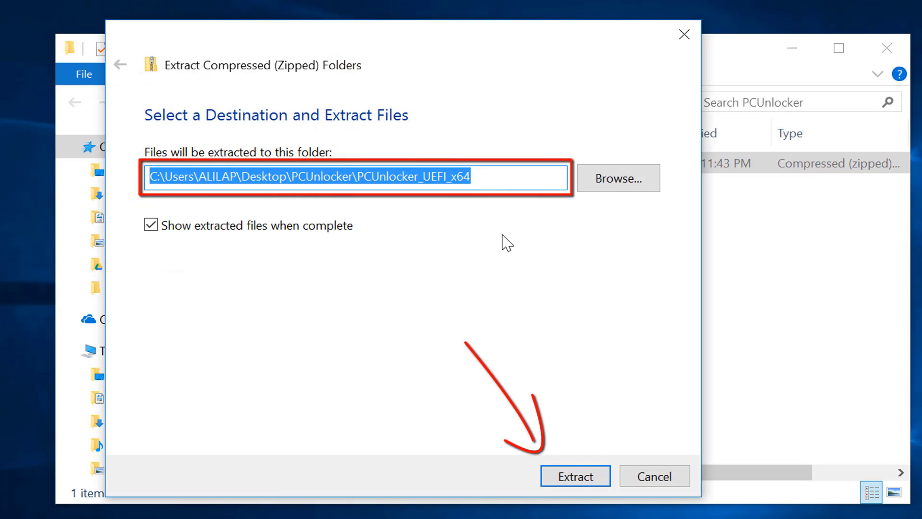
{"action": "left_click", "coordinate": [577, 478]}
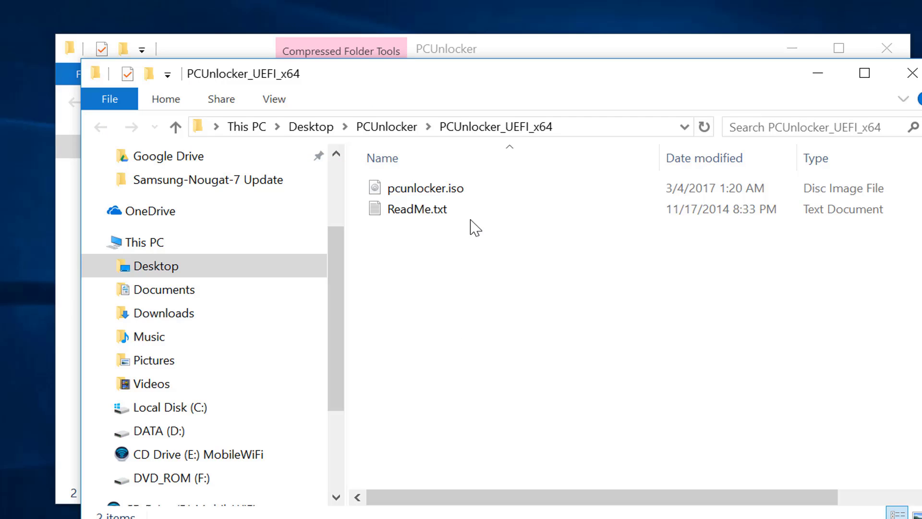
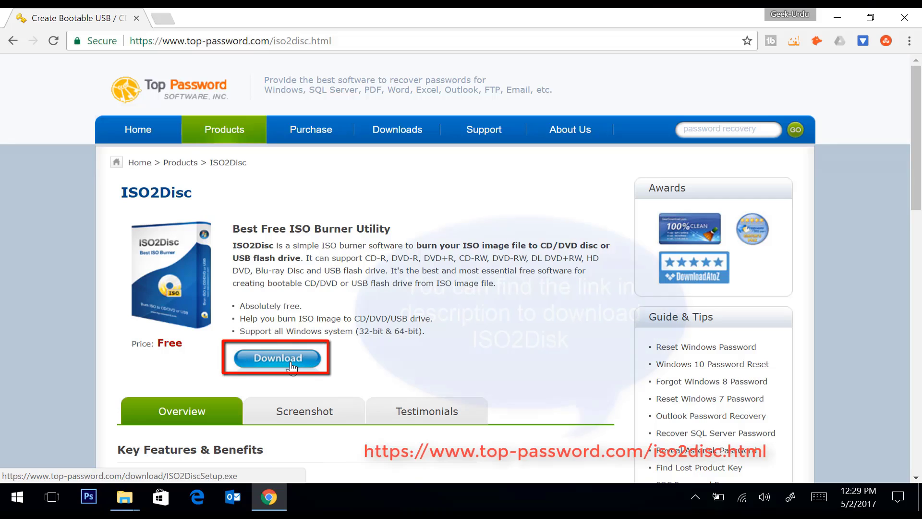
Download ISO2DiscSetup.exe from the ISO2Disc product page and start the installer, with the browser window minimized
{"action": "left_click", "coordinate": [267, 361]}
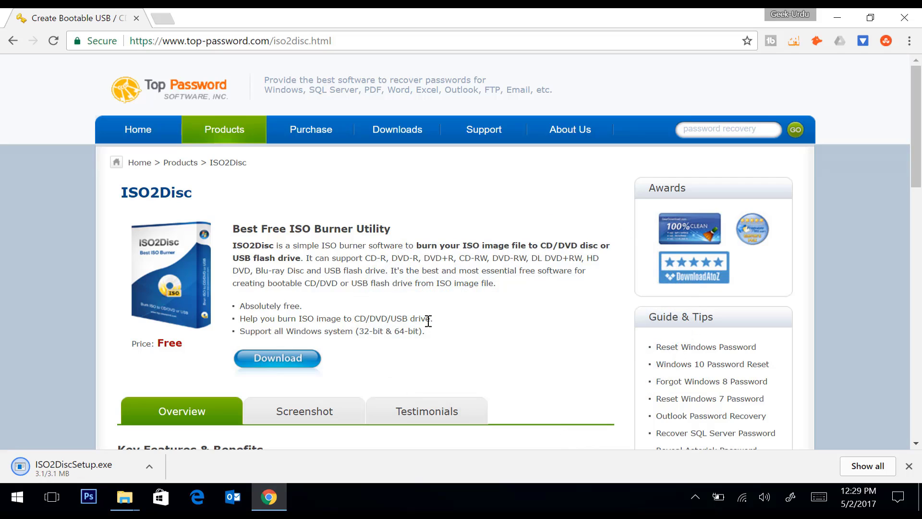
{"action": "left_click", "coordinate": [69, 472]}
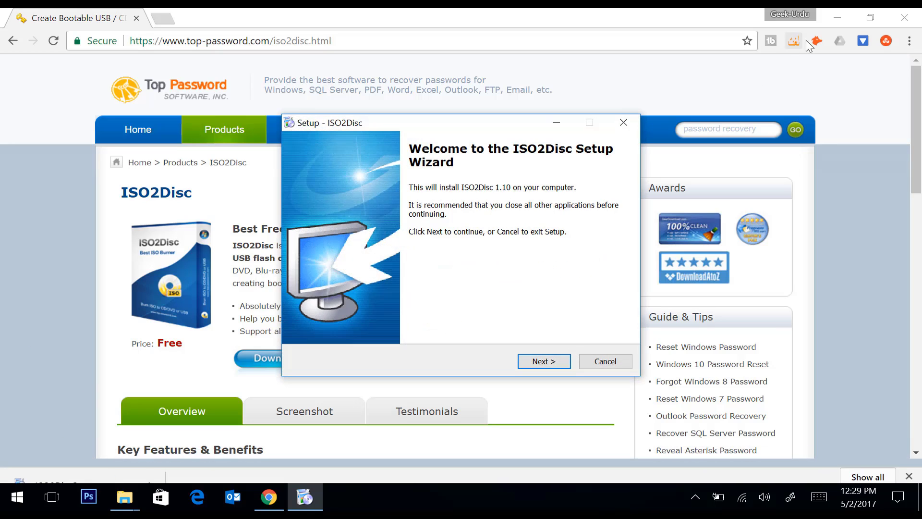
{"action": "left_click", "coordinate": [838, 18]}
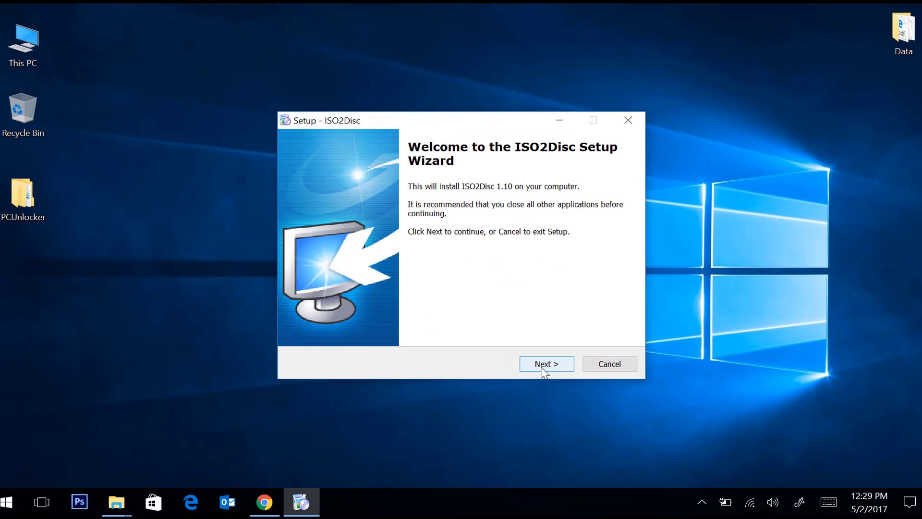
Install ISO2Disc with a desktop icon and launch it when setup completes
{"action": "left_click", "coordinate": [542, 368]}
{"action": "left_click", "coordinate": [611, 422]}
{"action": "left_click", "coordinate": [634, 440]}
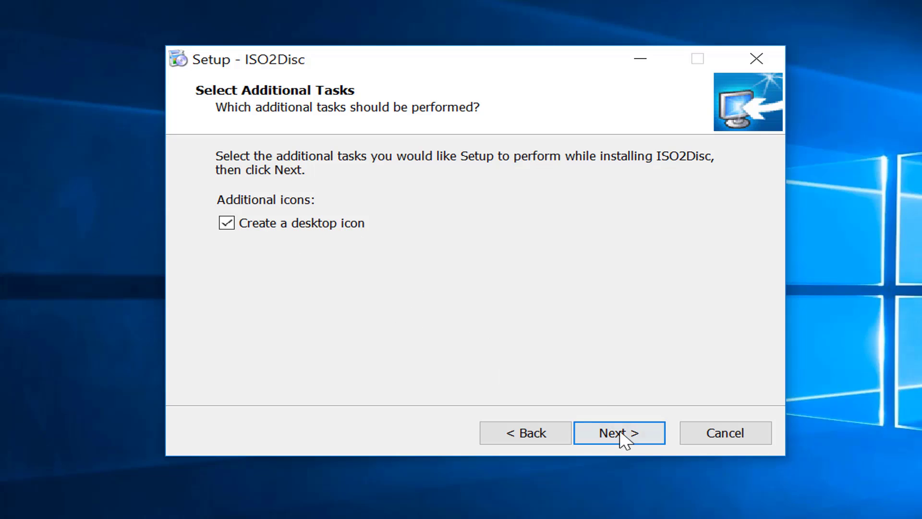
{"action": "left_click", "coordinate": [623, 437]}
{"action": "left_click", "coordinate": [623, 437]}
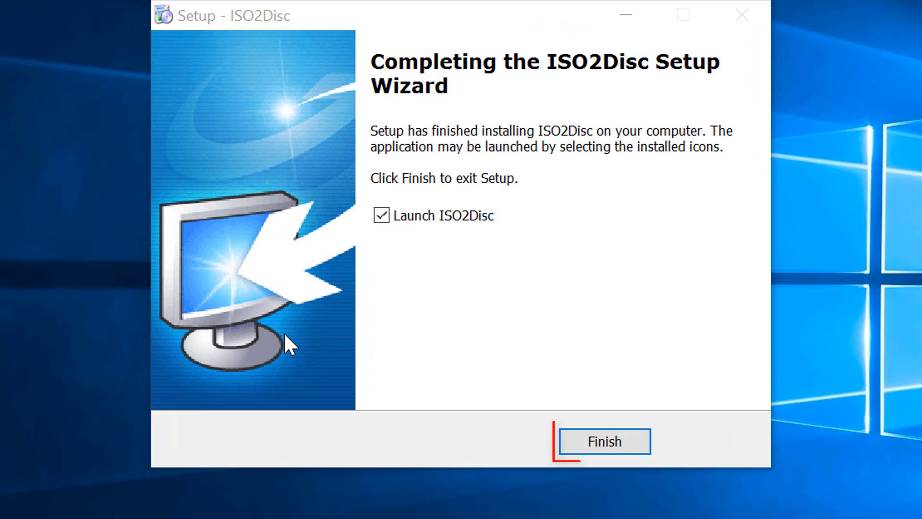
{"action": "left_click", "coordinate": [531, 295]}
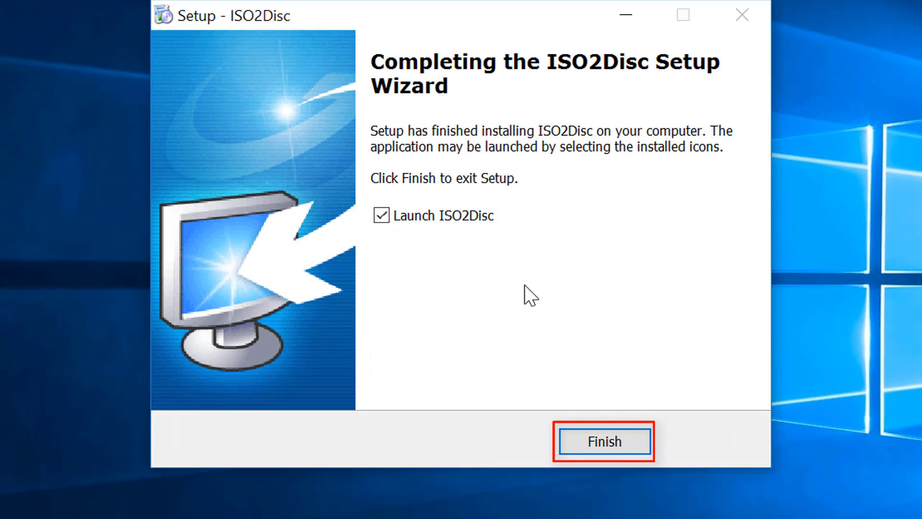
{"action": "left_click", "coordinate": [605, 445]}
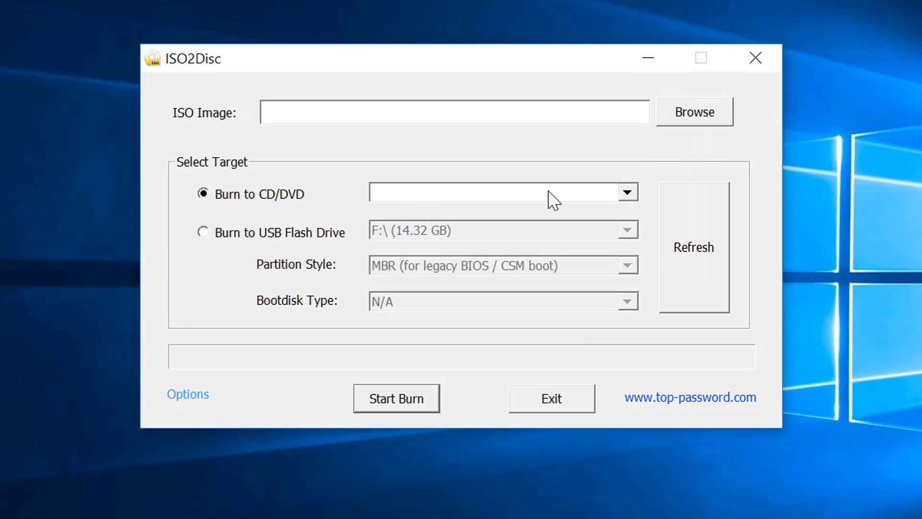
Choose pcunlocker.iso from the PCUnlocker_UEFI_x64 folder inside the desktop's PCUnlocker folder as the ISO image to burn
{"action": "left_click", "coordinate": [693, 110]}
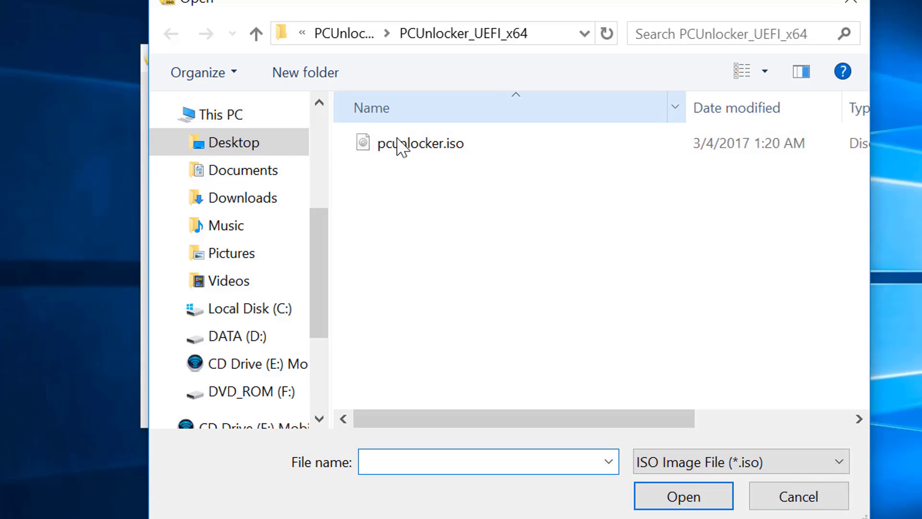
{"action": "left_click", "coordinate": [223, 144]}
{"action": "left_click", "coordinate": [540, 192]}
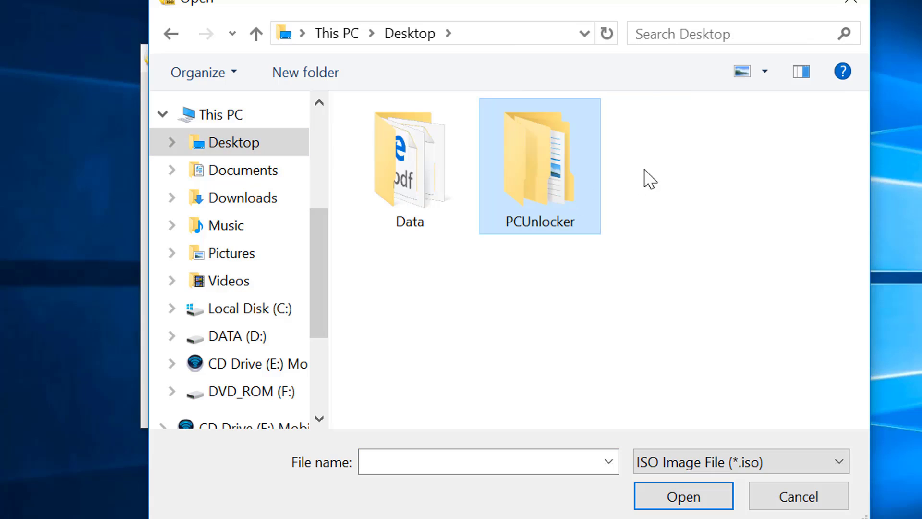
{"action": "double_click", "coordinate": [552, 181]}
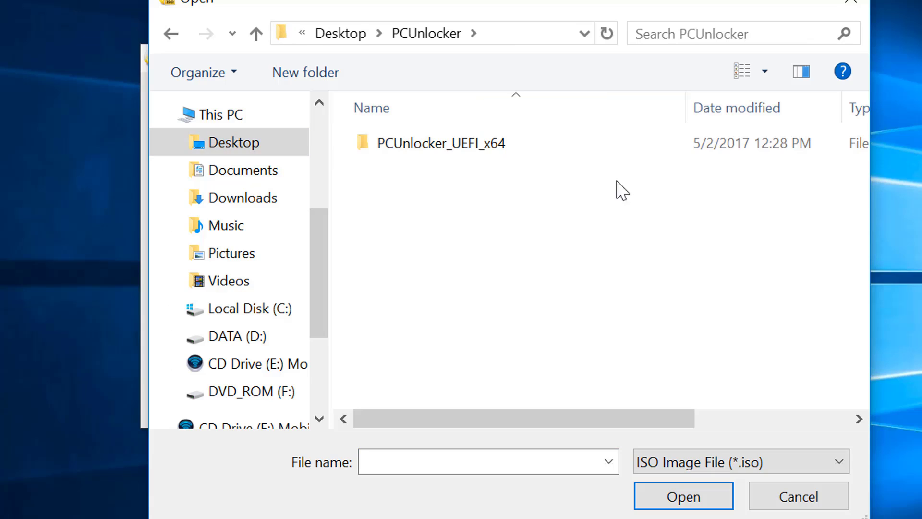
{"action": "double_click", "coordinate": [494, 154]}
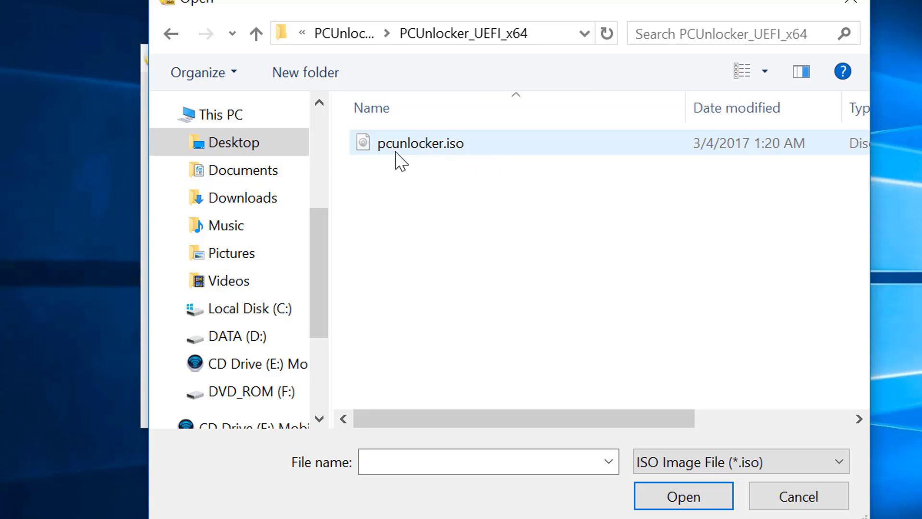
{"action": "left_click", "coordinate": [412, 153]}
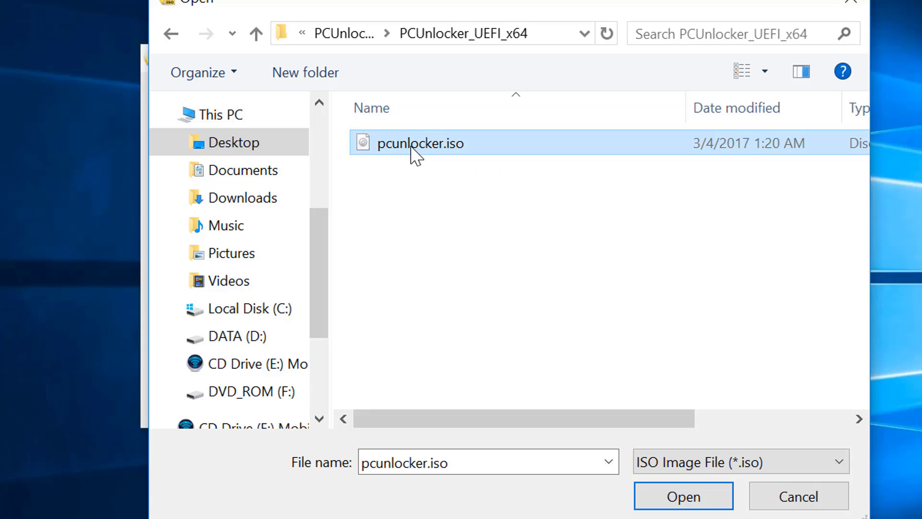
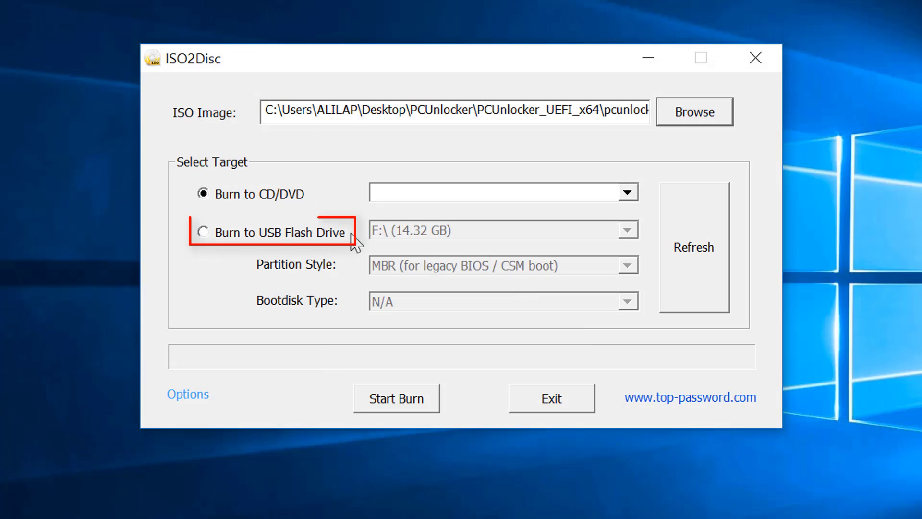
Burn the ISO to the USB flash drive F:\ with the MBR (for legacy BIOS / CSM boot) partition style, agreeing to erase the drive
{"action": "left_click", "coordinate": [246, 232]}
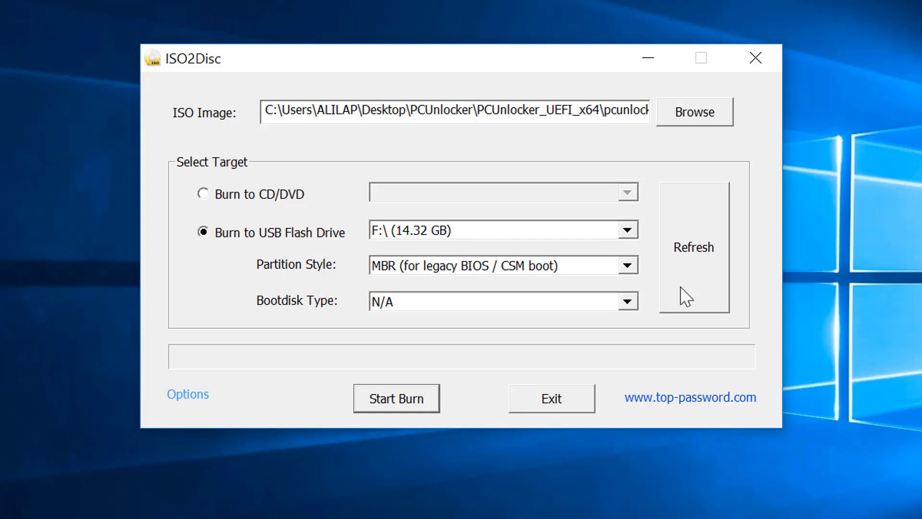
{"action": "left_click", "coordinate": [697, 256]}
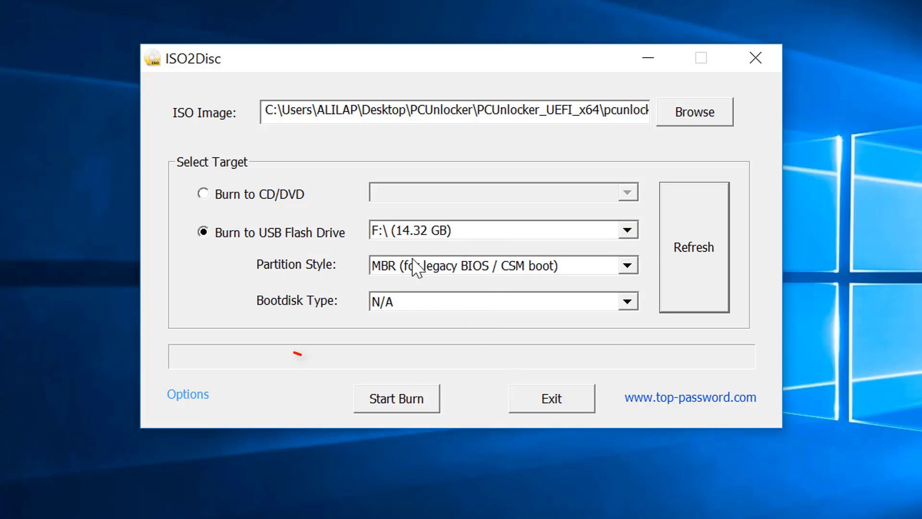
{"action": "left_click", "coordinate": [397, 400]}
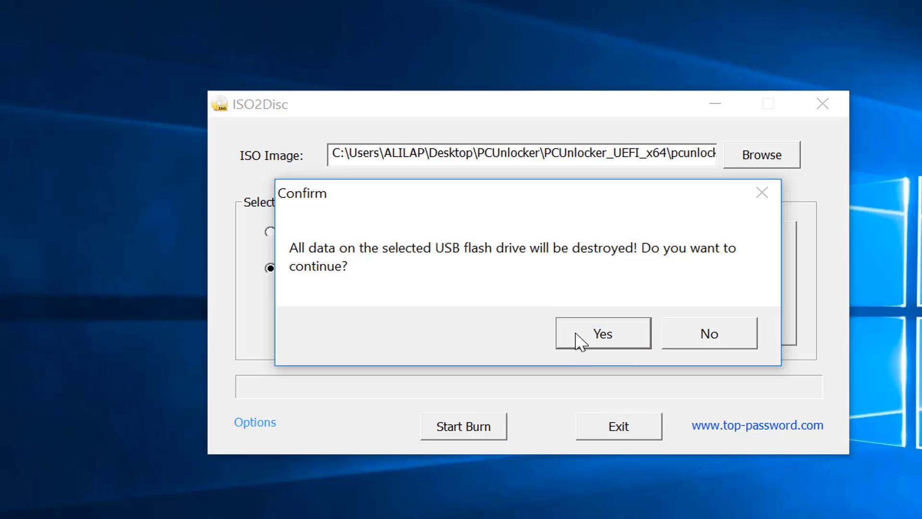
{"action": "left_click", "coordinate": [576, 333]}
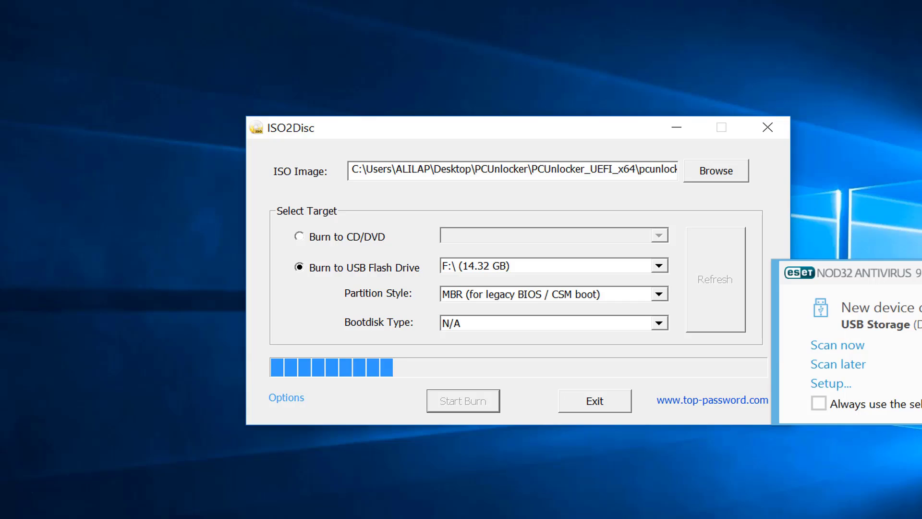
{"action": "left_click", "coordinate": [921, 271]}
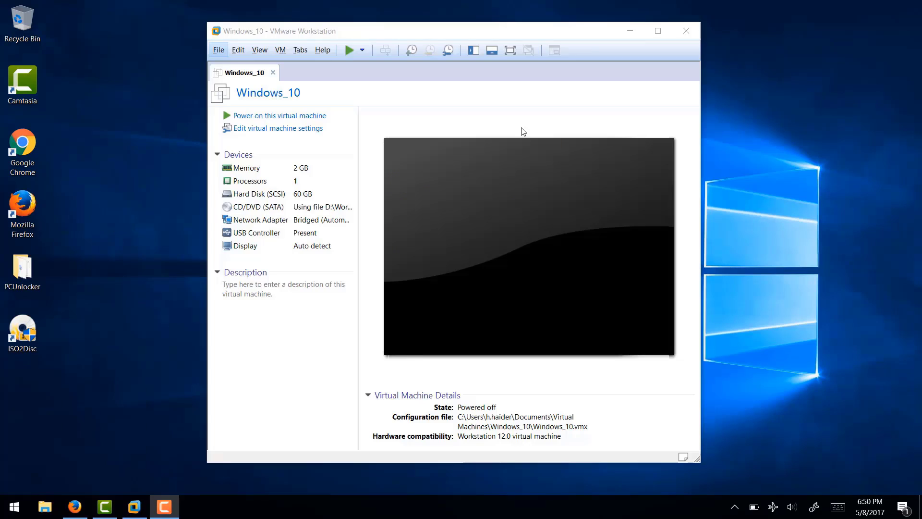
Switch to VMware Workstation, power on the Windows_10 virtual machine and enter its BIOS setup during startup
{"action": "left_click", "coordinate": [298, 95]}
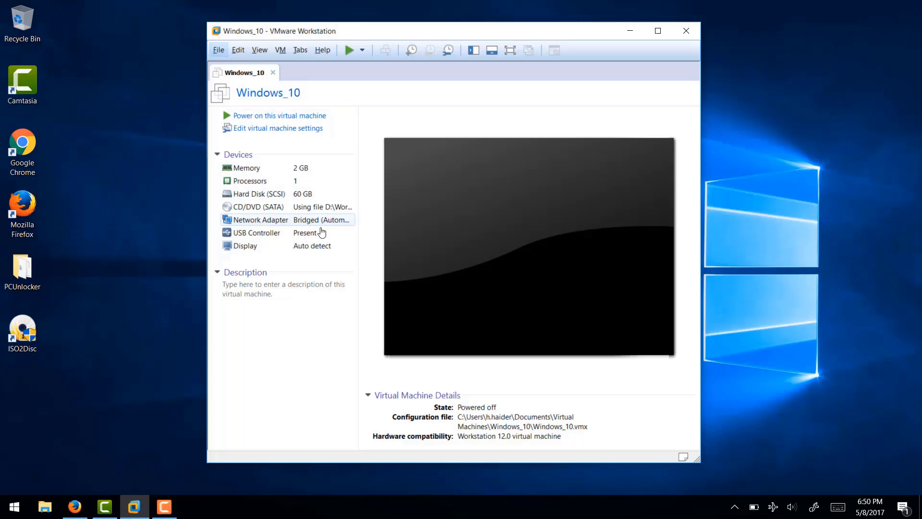
{"action": "left_click", "coordinate": [304, 116]}
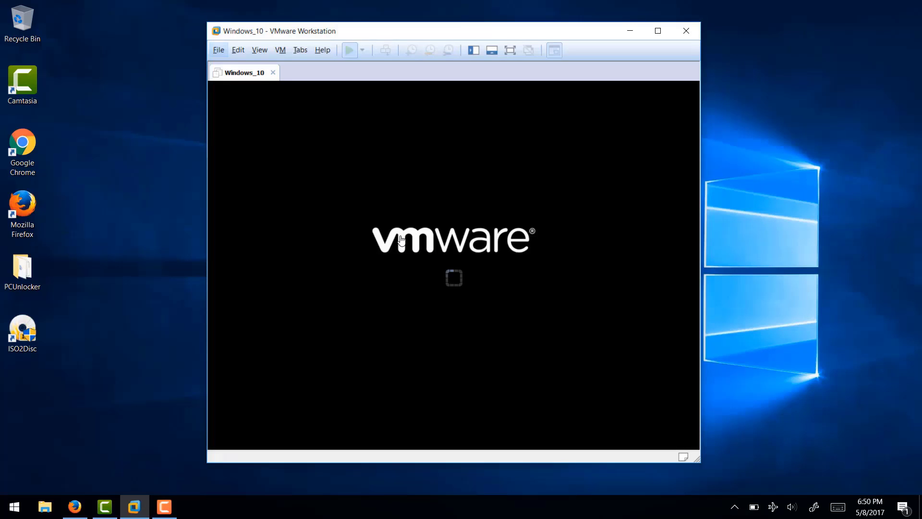
{"action": "key", "text": "F2"}
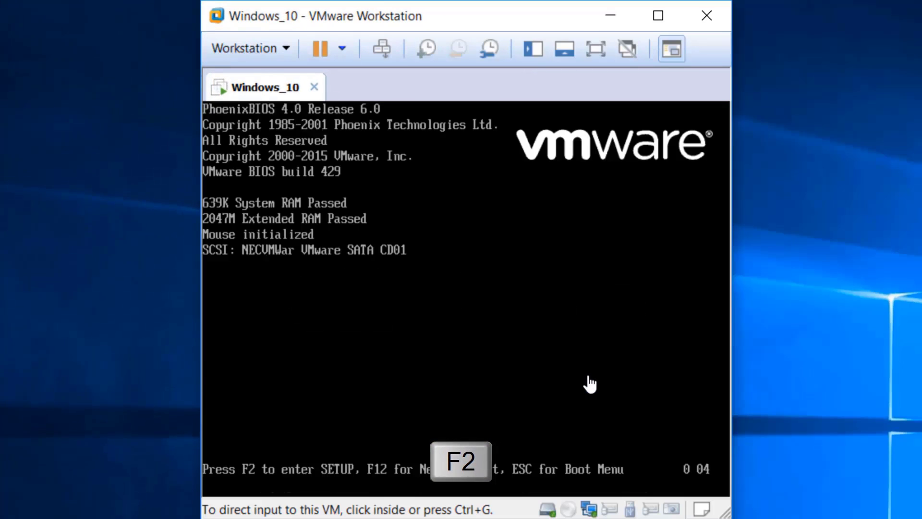
{"action": "left_click", "coordinate": [586, 382]}
{"action": "key", "text": "F2"}
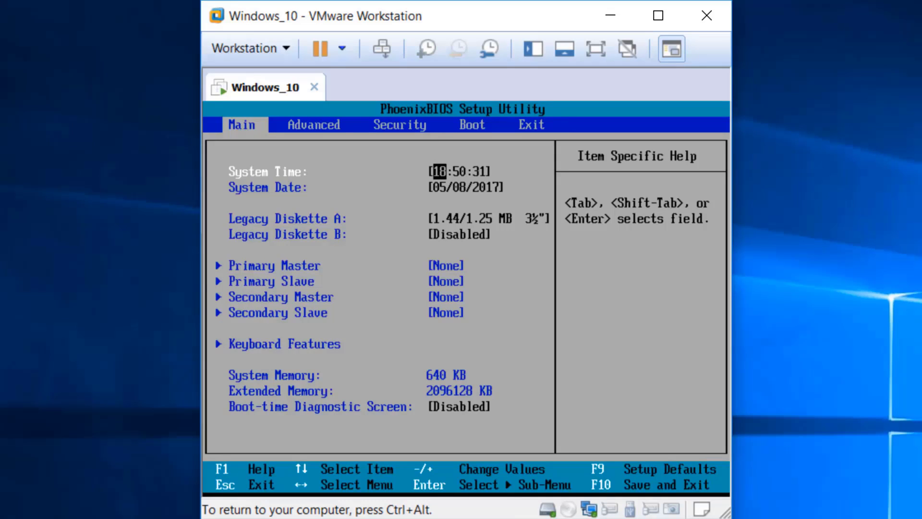
Put Removable Devices first in the BIOS boot order, above Hard Drive, and save the configuration and exit setup
{"action": "key", "text": "Right"}
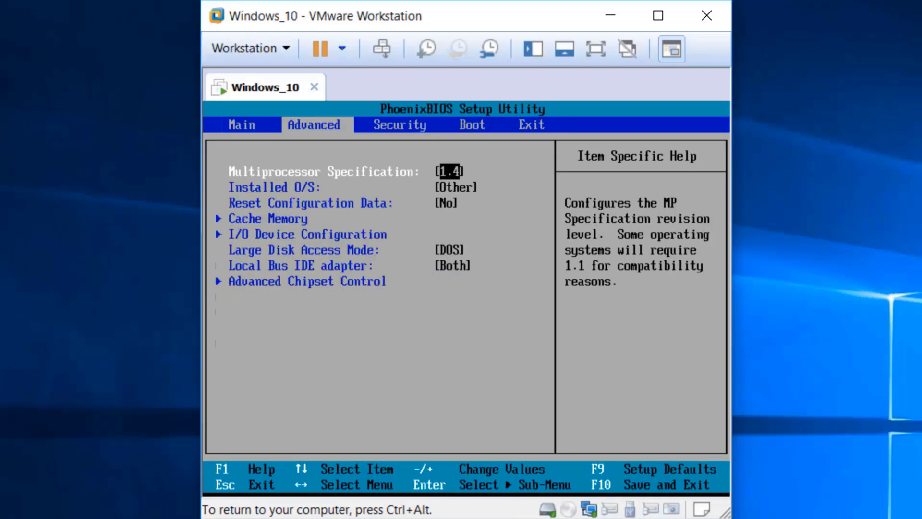
{"action": "key", "text": "Right"}
{"action": "key", "text": "Right"}
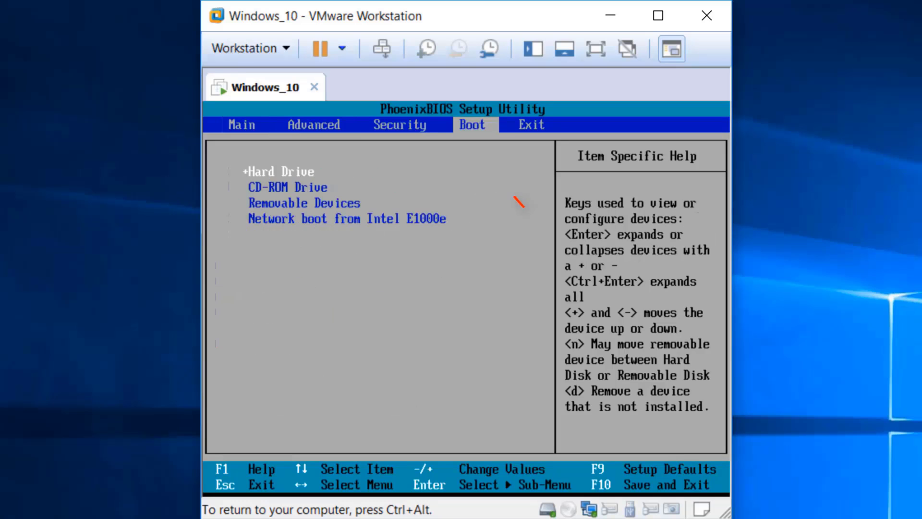
{"action": "key", "text": "Down"}
{"action": "key", "text": "Down"}
{"action": "key", "text": "Down"}
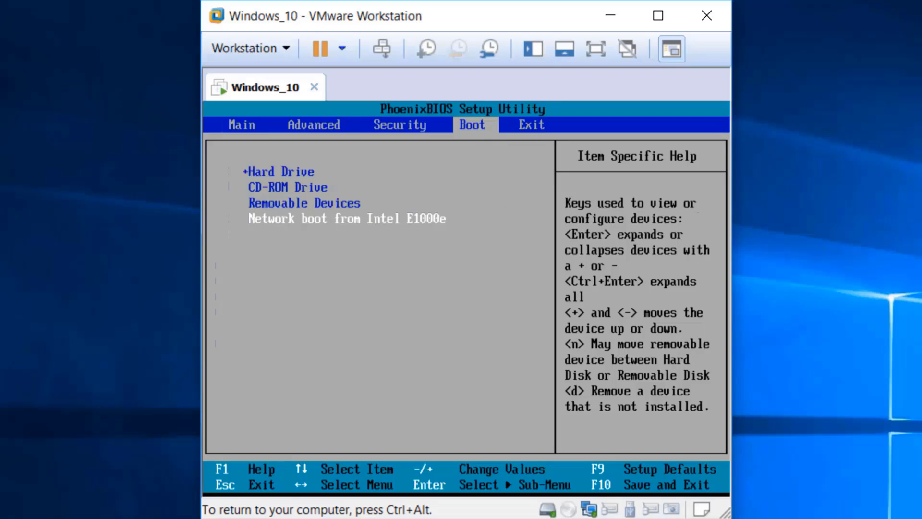
{"action": "key", "text": "Up"}
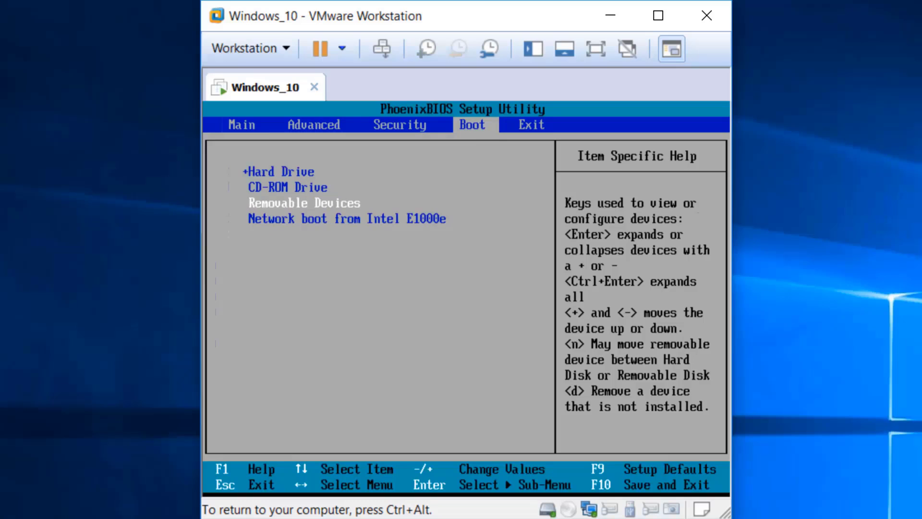
{"action": "key", "text": "plus"}
{"action": "key", "text": "plus"}
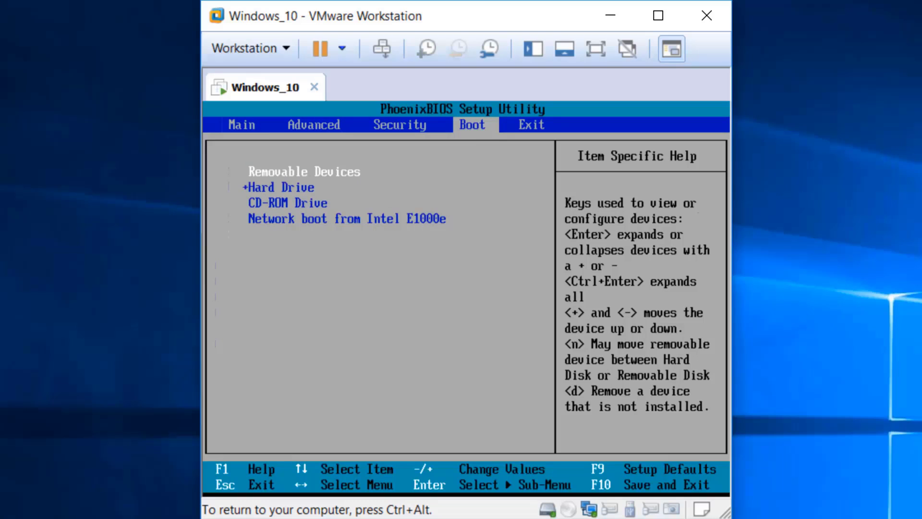
{"action": "key", "text": "F10"}
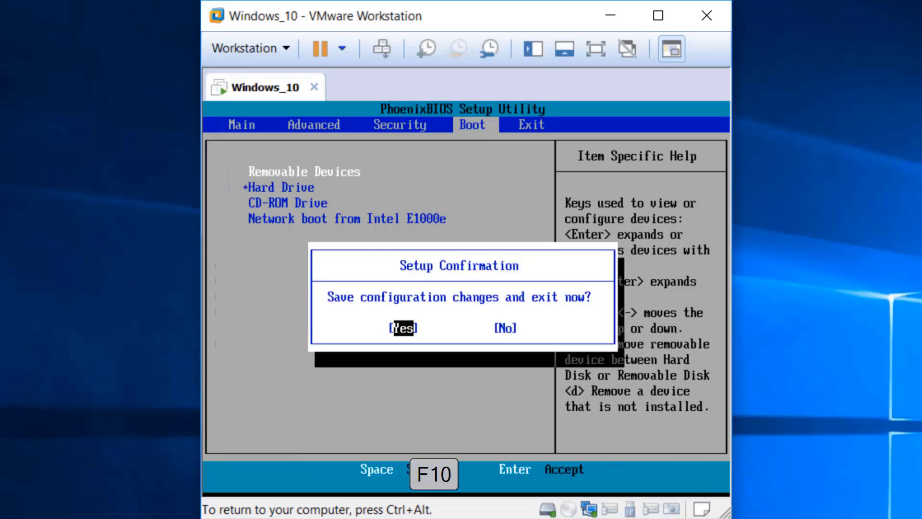
{"action": "key", "text": "Return"}
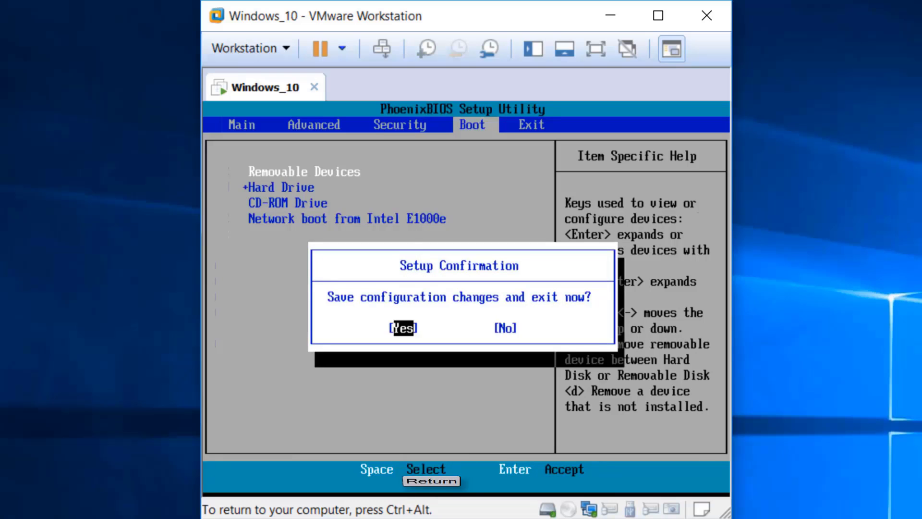
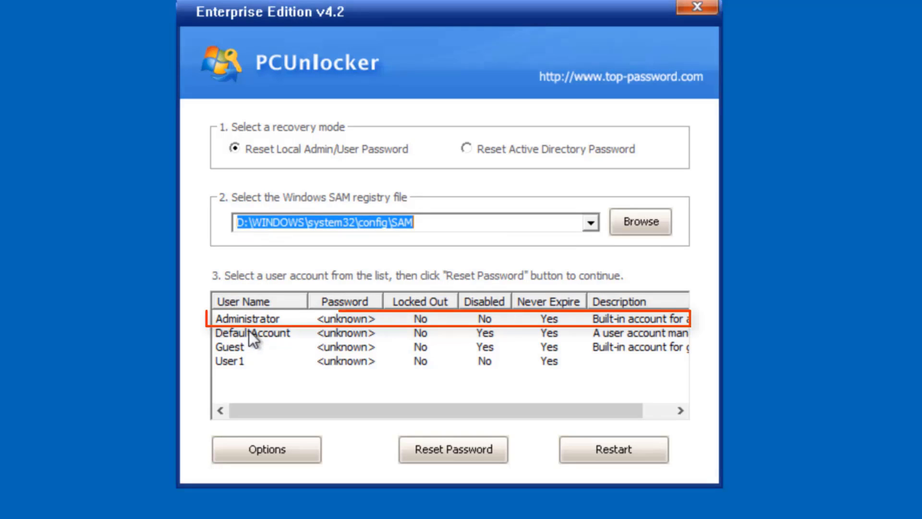
Select the built-in Administrator account in the user list as the local account for the password reset
{"action": "left_click", "coordinate": [236, 321]}
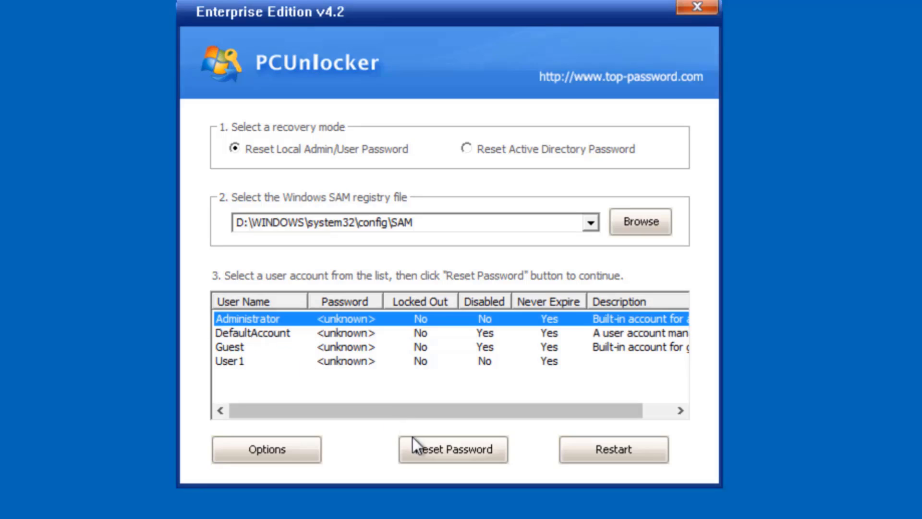
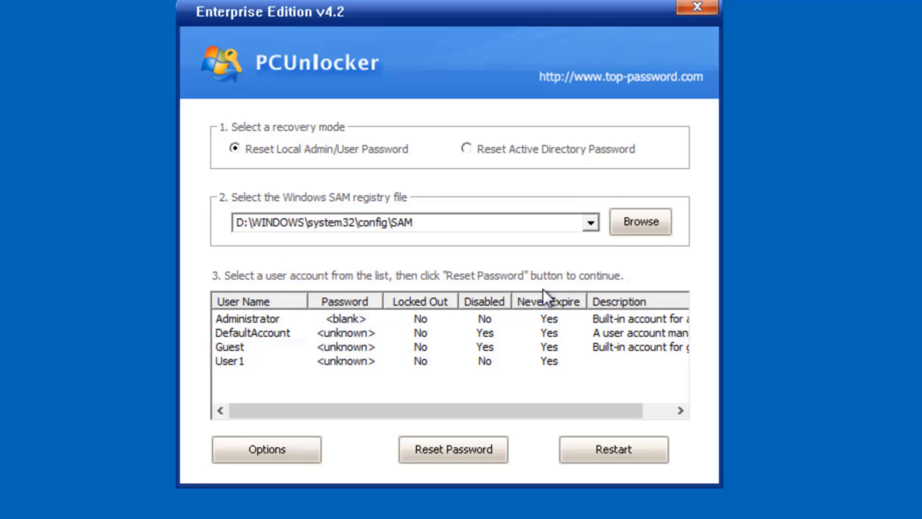
Close the password recovery program and restart the computer, accepting the restart confirmation
{"action": "left_click", "coordinate": [608, 453]}
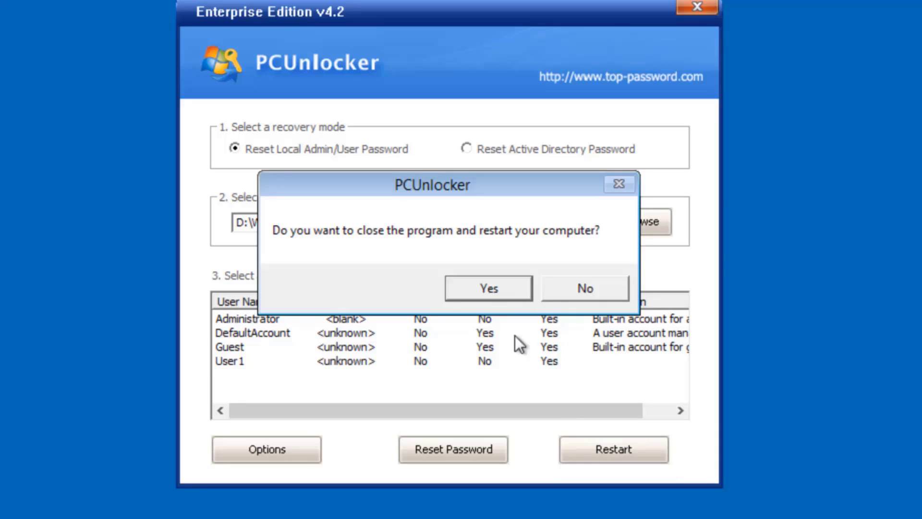
{"action": "left_click", "coordinate": [483, 291]}
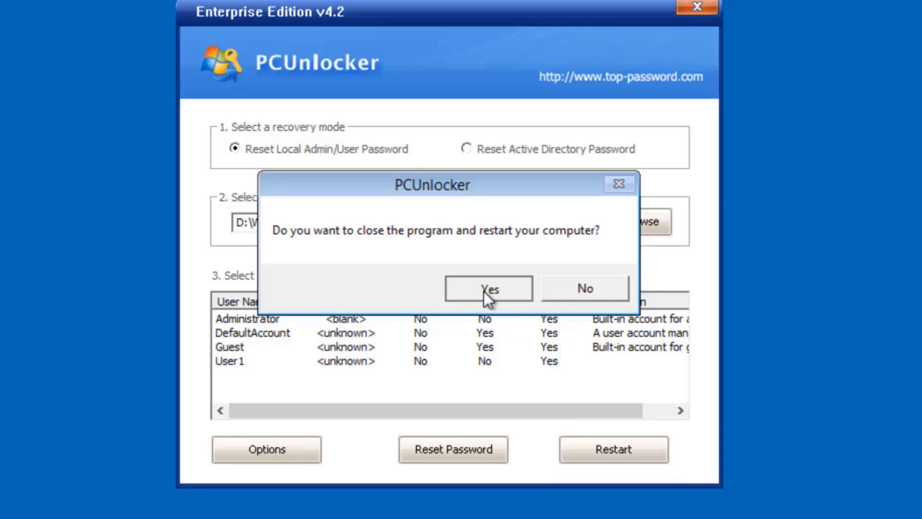